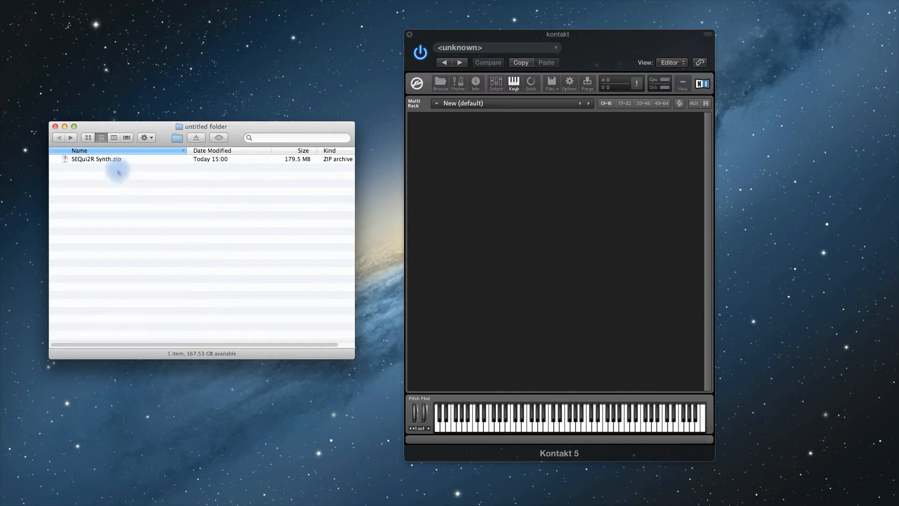
# - Expand the SEQui2R Synth.zip archive in the folder
pyautogui.moveTo(99, 159); pyautogui.dragTo(100, 161)
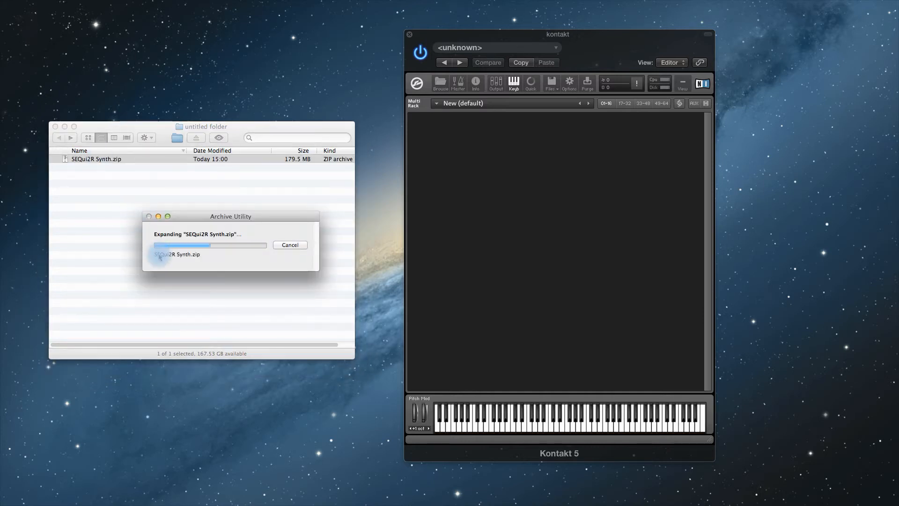
pyautogui.click(129, 244)
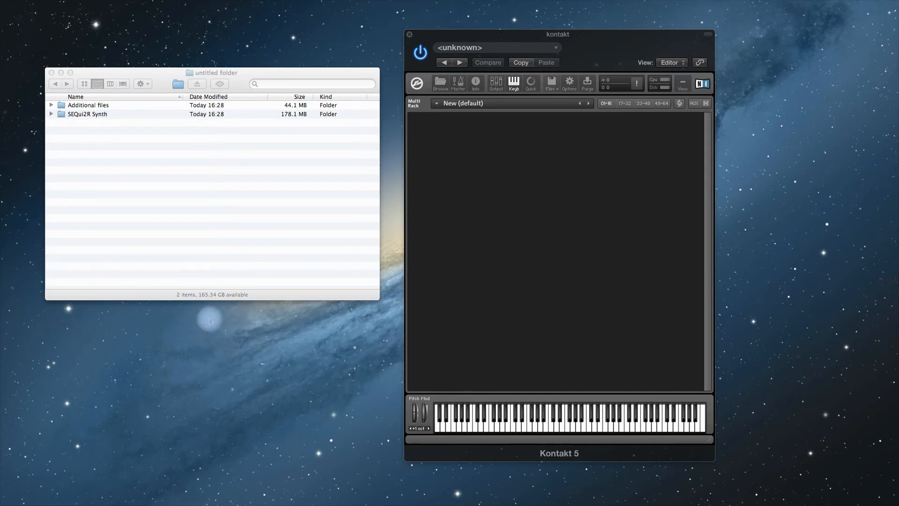
pyautogui.click(163, 76)
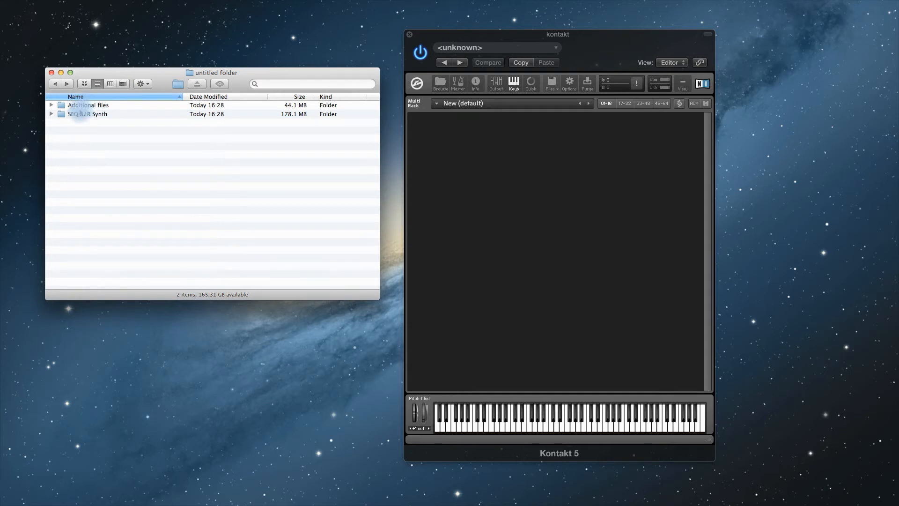
# - Expand the Additional files and SEQui2R Synth folders to show their contents
pyautogui.click(76, 117)
pyautogui.click(51, 114)
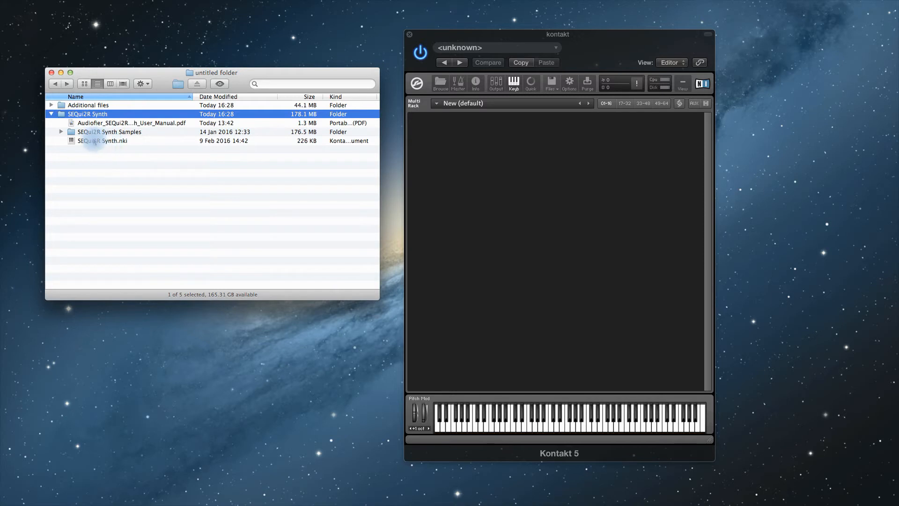
pyautogui.click(51, 114)
pyautogui.click(52, 105)
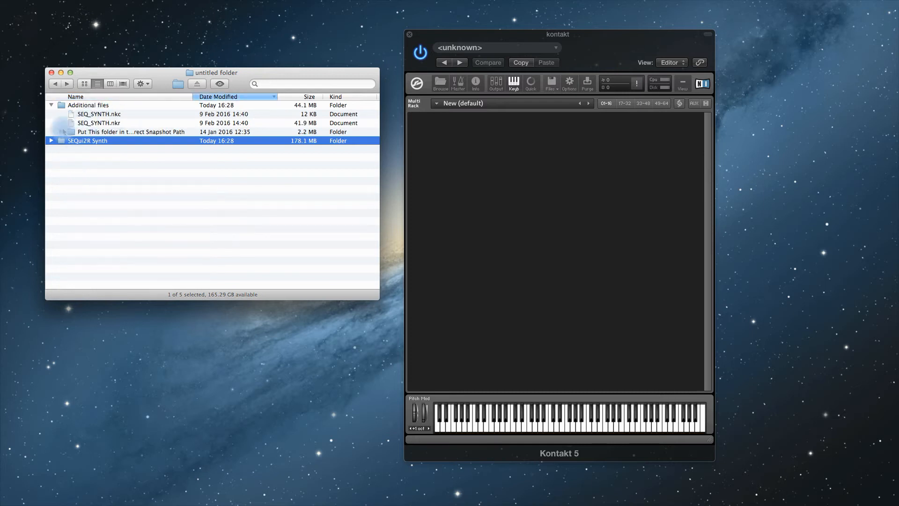
pyautogui.click(52, 140)
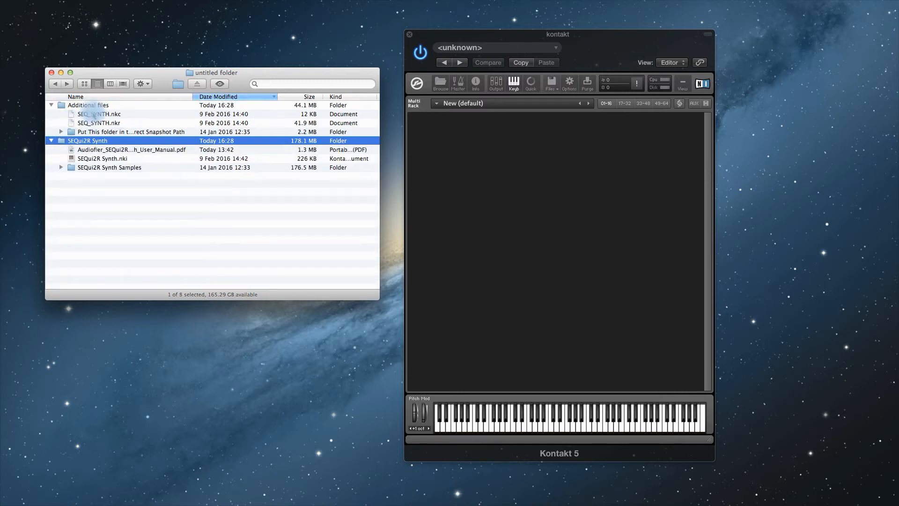
# - Move SEQ_SYNTH.nkc, SEQ_SYNTH.nkr and the snapshot path folder from Additional files into the SEQui2R Synth folder
pyautogui.click(93, 114)
pyautogui.keyDown('shift'); pyautogui.click(93, 132); pyautogui.keyUp('shift')
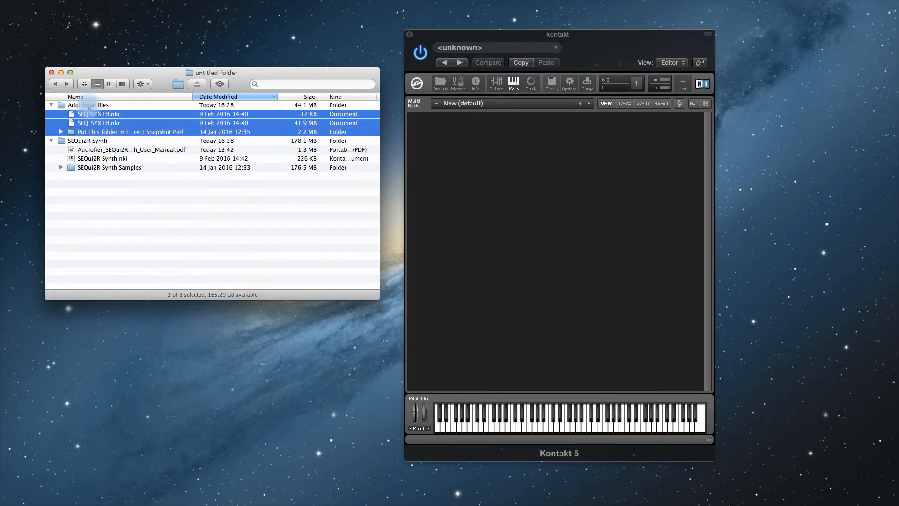
pyautogui.moveTo(89, 114); pyautogui.dragTo(91, 143)
pyautogui.click(102, 225)
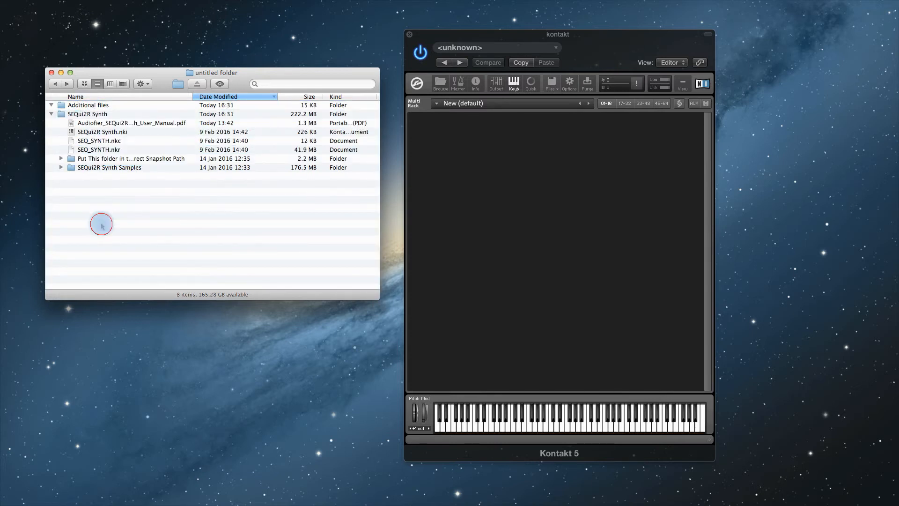
# - Move the emptied Additional files folder to the Trash
pyautogui.click(79, 106)
pyautogui.rightClick(80, 105)
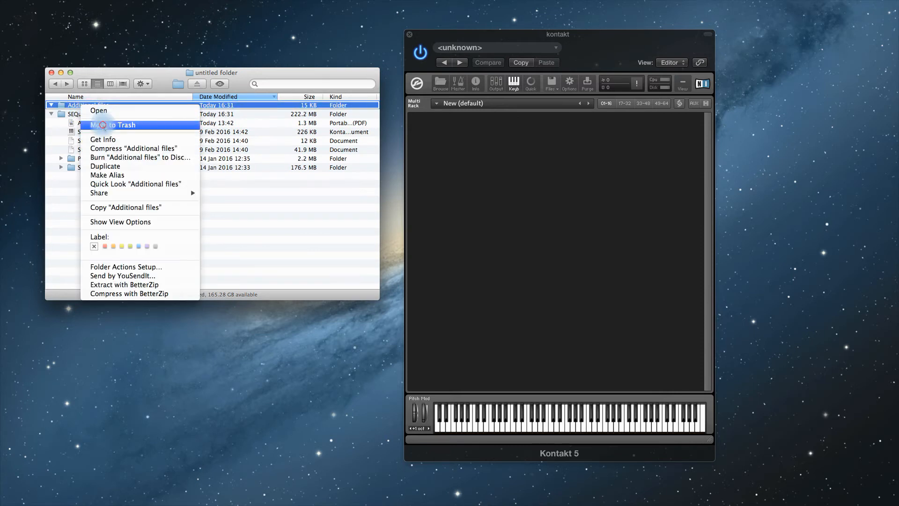
pyautogui.click(103, 125)
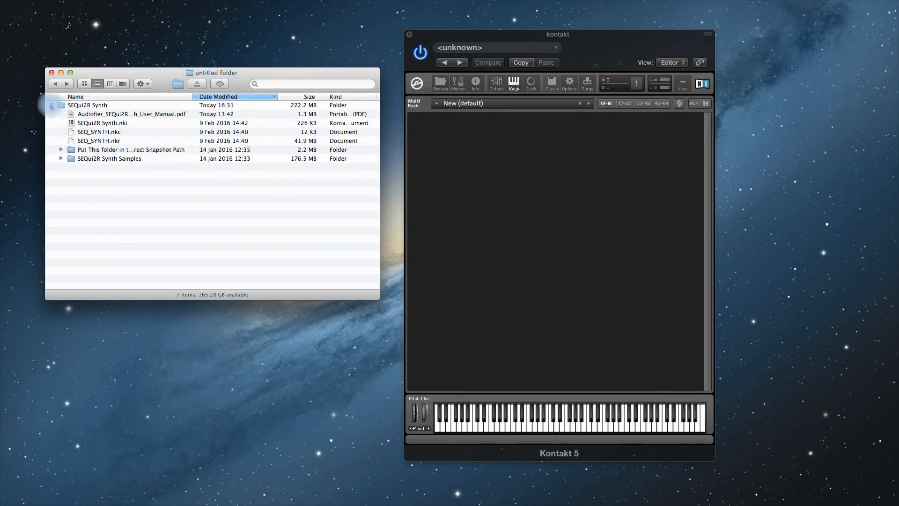
# - Expand the 'Put This folder in the correct Snapshot Path' folder to examine its snapshot subfolders
pyautogui.click(51, 106)
pyautogui.click(51, 106)
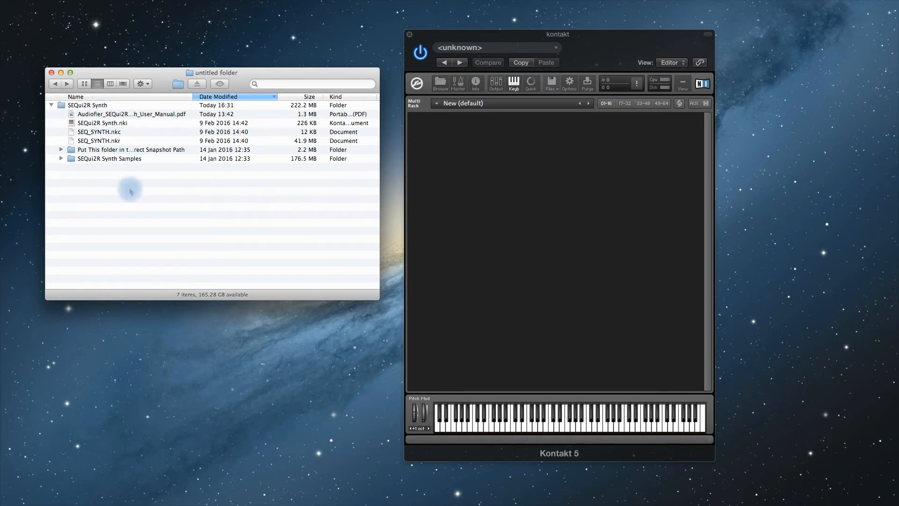
pyautogui.click(83, 106)
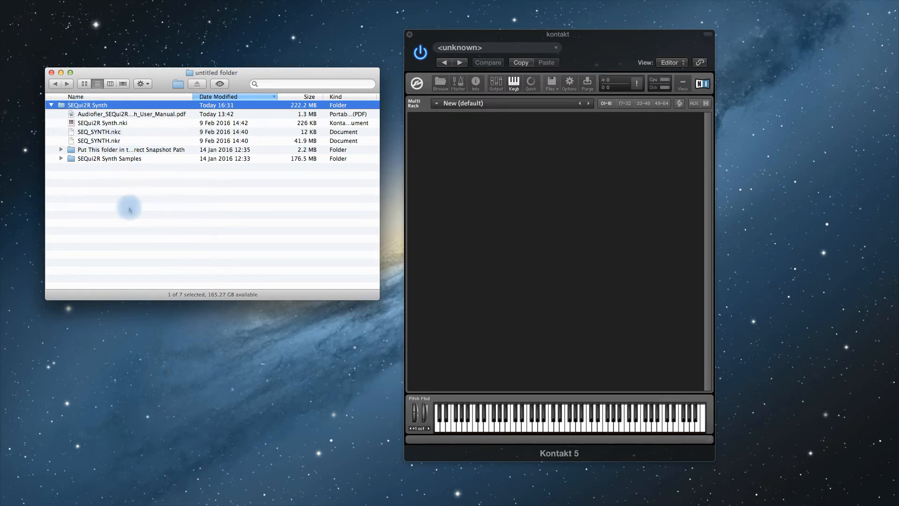
pyautogui.click(110, 236)
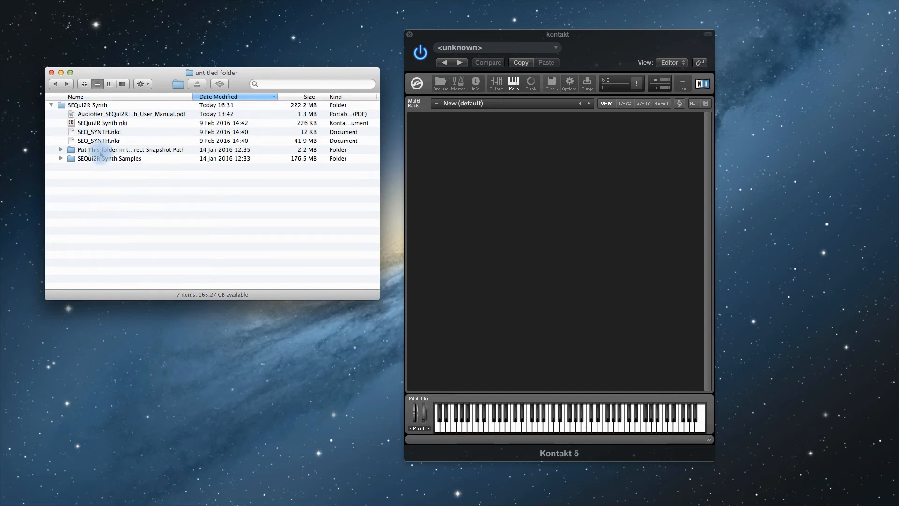
pyautogui.click(100, 150)
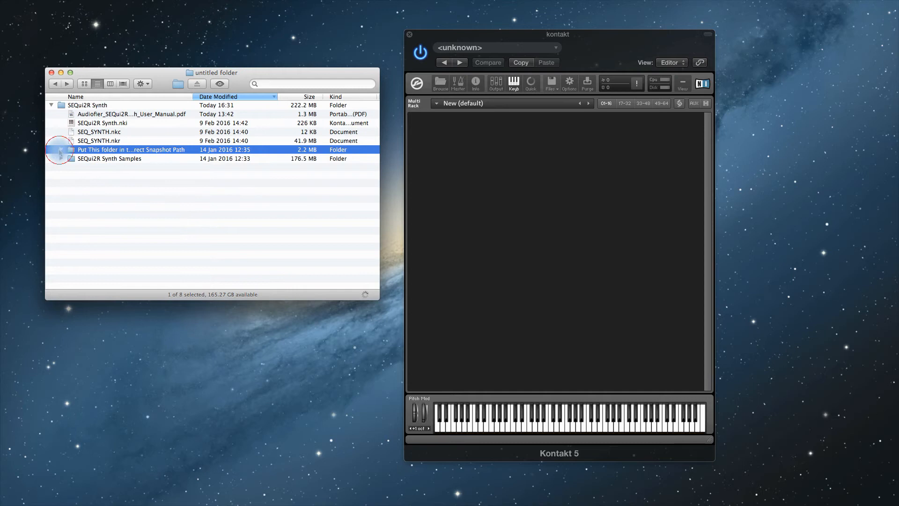
pyautogui.click(61, 150)
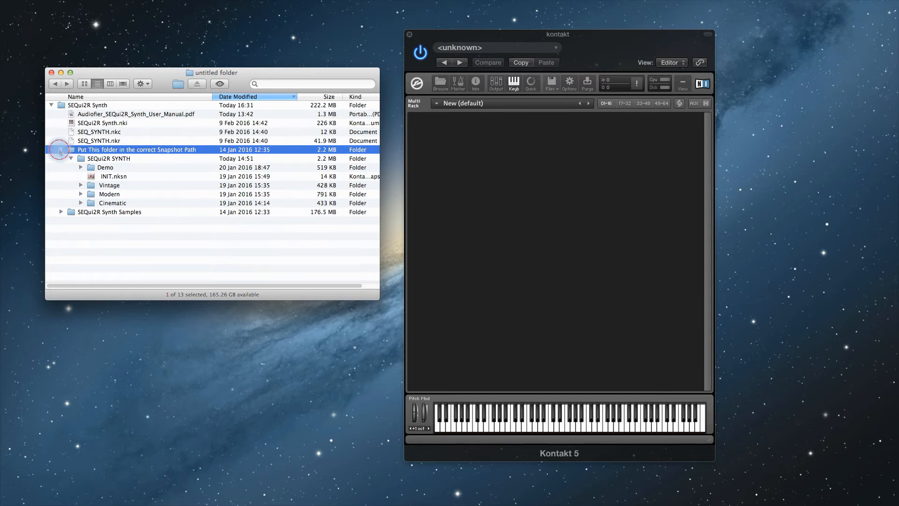
pyautogui.click(59, 150)
pyautogui.click(84, 206)
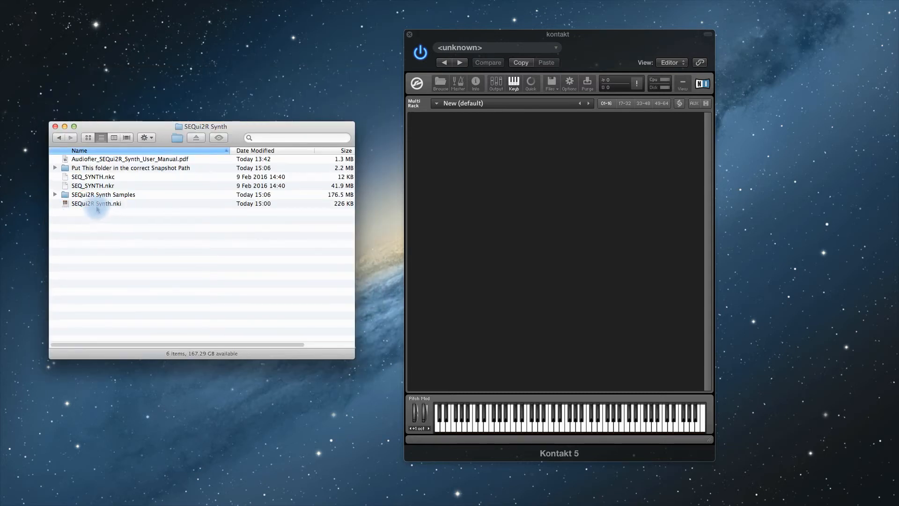
# - Load SEQui2R Synth.nki into Kontakt by dropping it onto the rack
pyautogui.moveTo(90, 206); pyautogui.dragTo(533, 202)
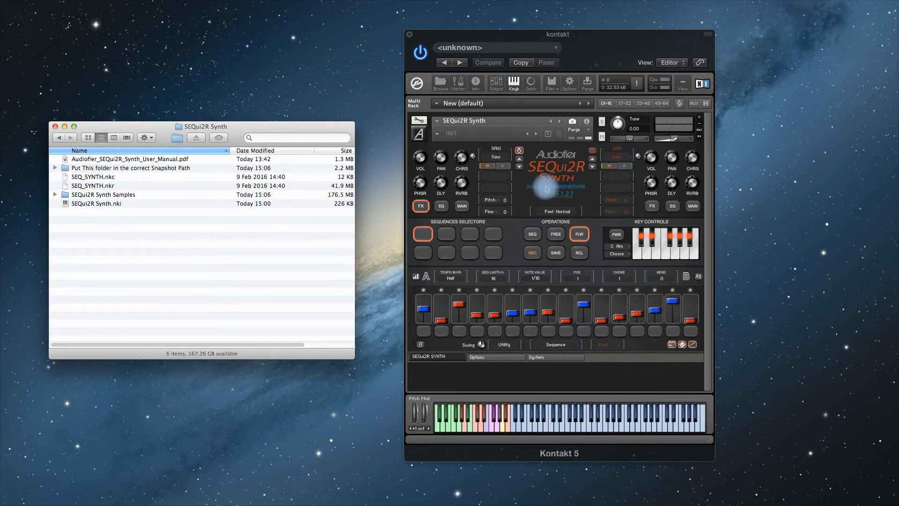
pyautogui.click(174, 302)
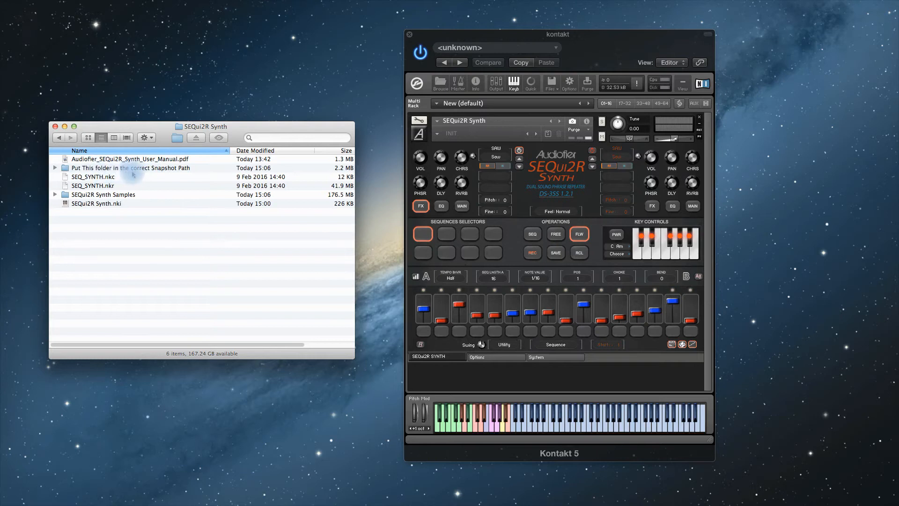
# - Open the 'Put This folder in the correct Snapshot Path' folder and save a new instrument snapshot named dkhgdkg
pyautogui.doubleClick(160, 169)
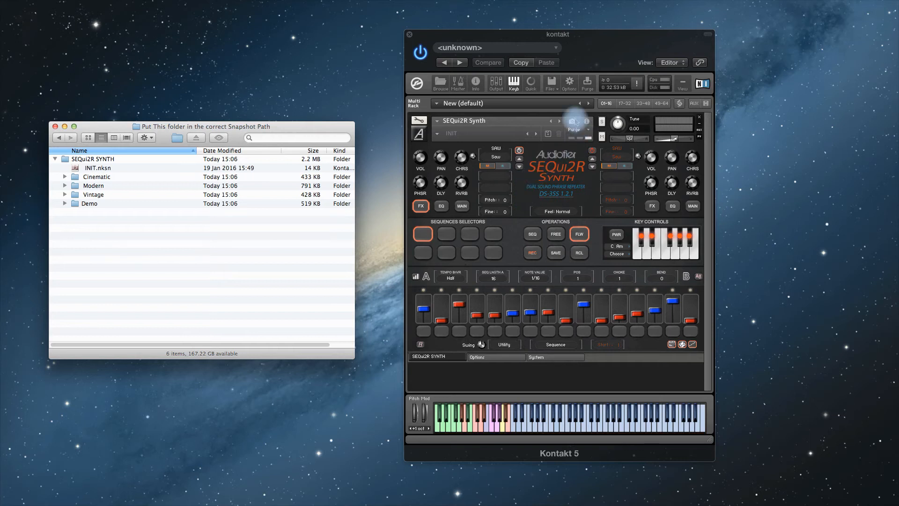
pyautogui.click(548, 135)
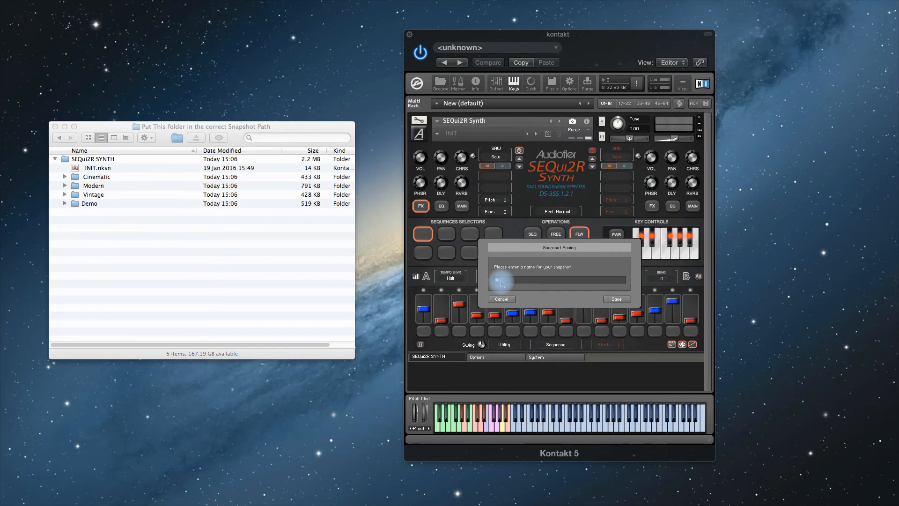
pyautogui.write('dkhgdkg')
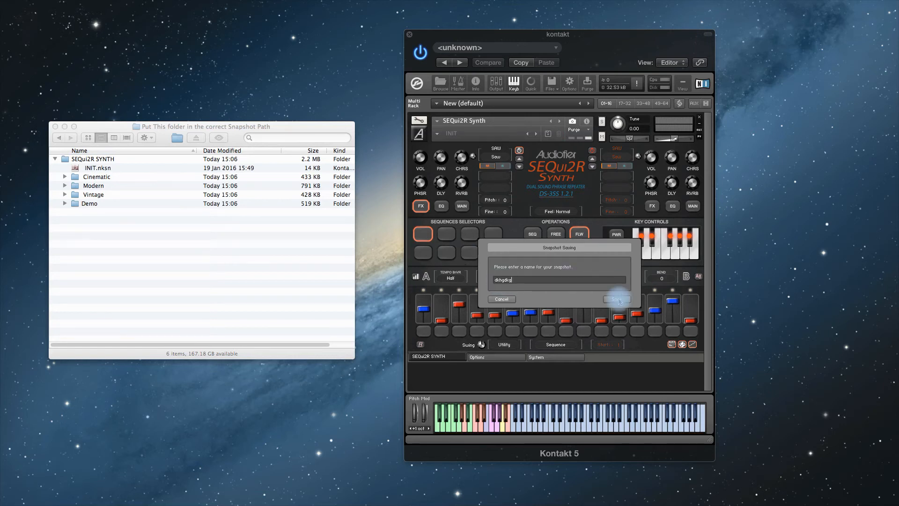
pyautogui.click(617, 299)
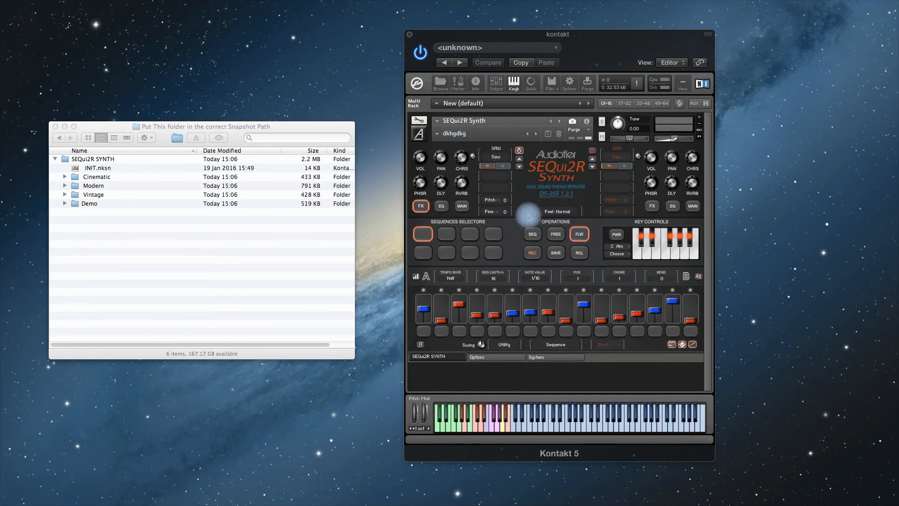
# - Open the instrument's Snapshots options and reveal the snapshot saving location in Finder
pyautogui.click(419, 121)
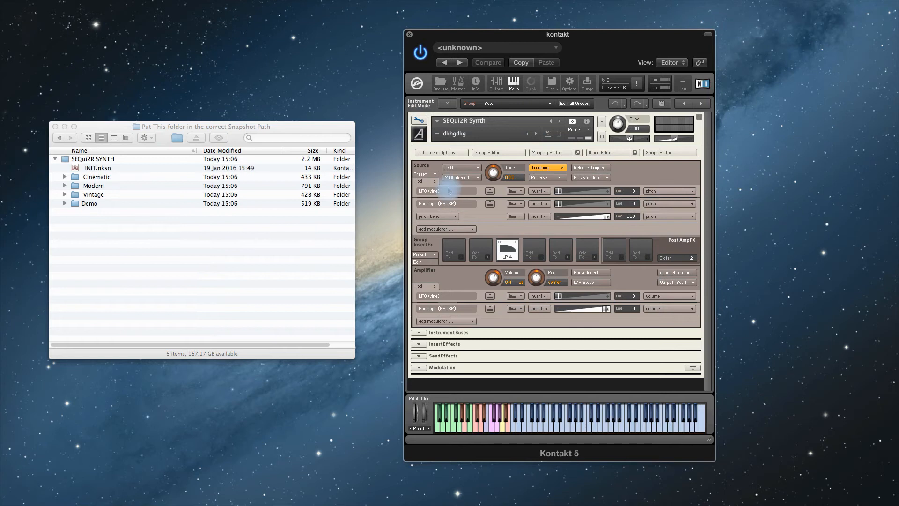
pyautogui.click(434, 154)
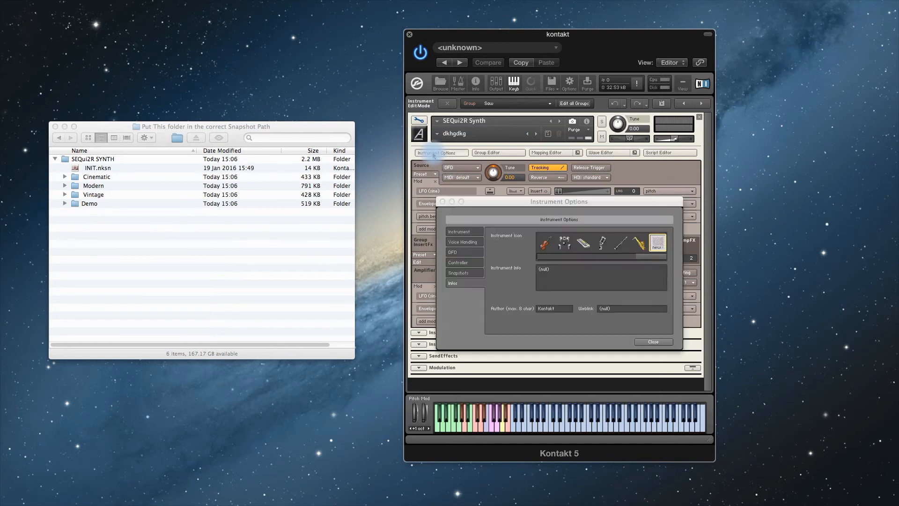
pyautogui.click(460, 272)
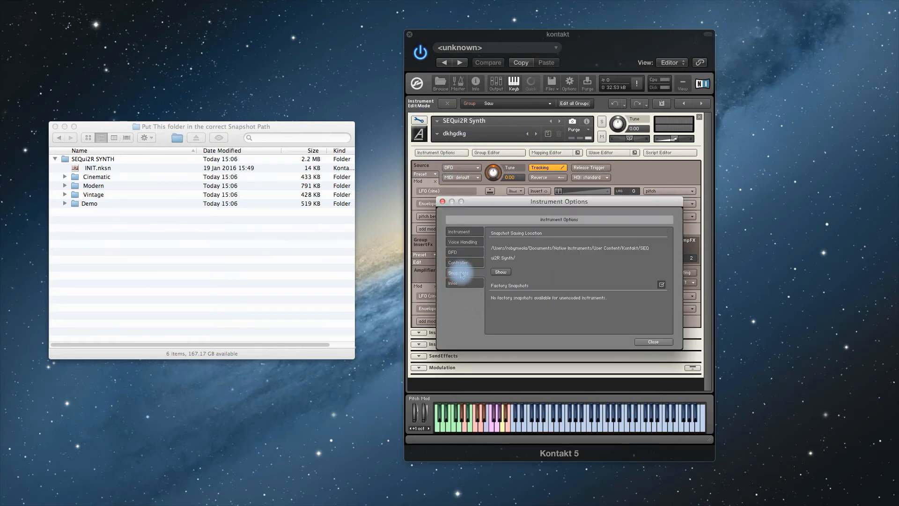
pyautogui.click(502, 272)
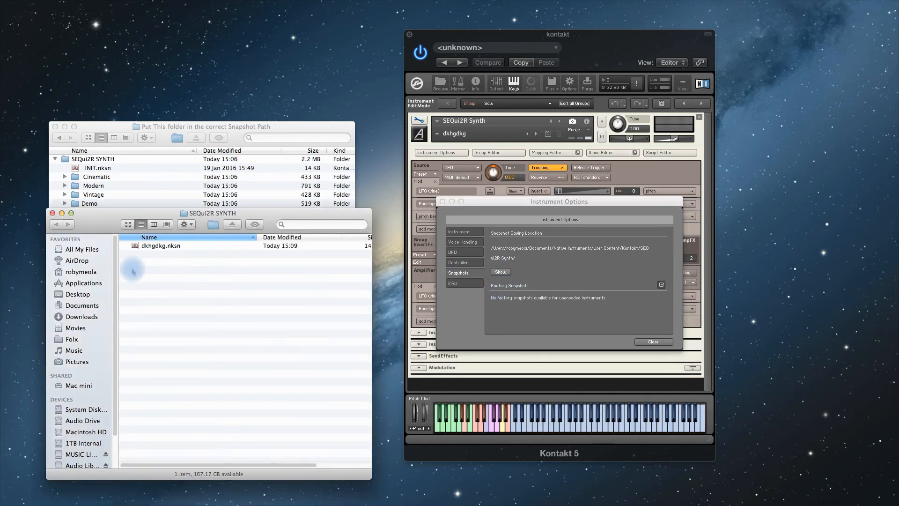
# - Move INIT.nksn and the Cinematic, Modern, Vintage and Demo folders into the SEQUI2R SYNTH snapshot location folder
pyautogui.moveTo(99, 213); pyautogui.dragTo(200, 186)
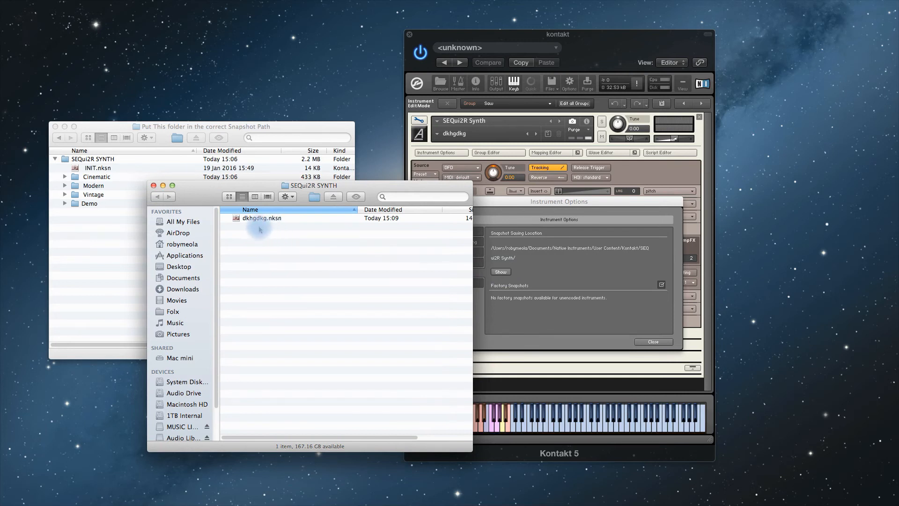
pyautogui.moveTo(201, 187); pyautogui.dragTo(229, 188)
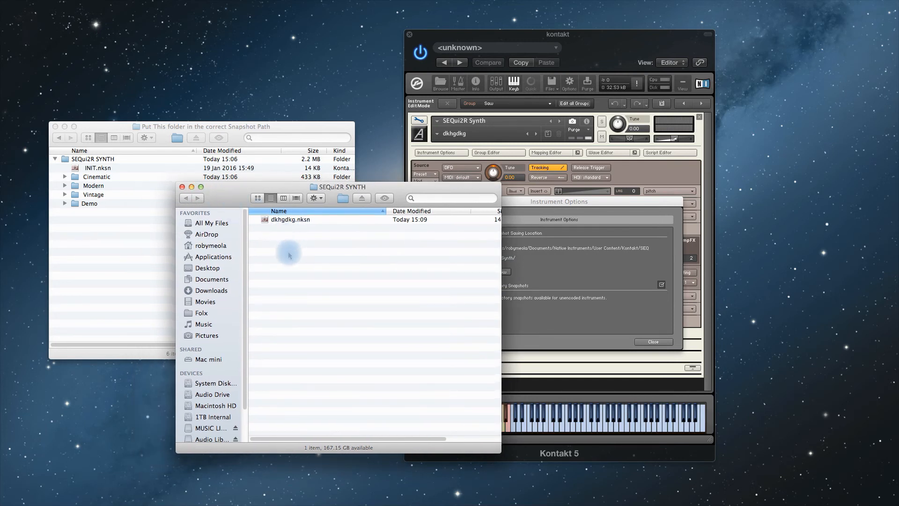
pyautogui.moveTo(229, 192); pyautogui.dragTo(364, 181)
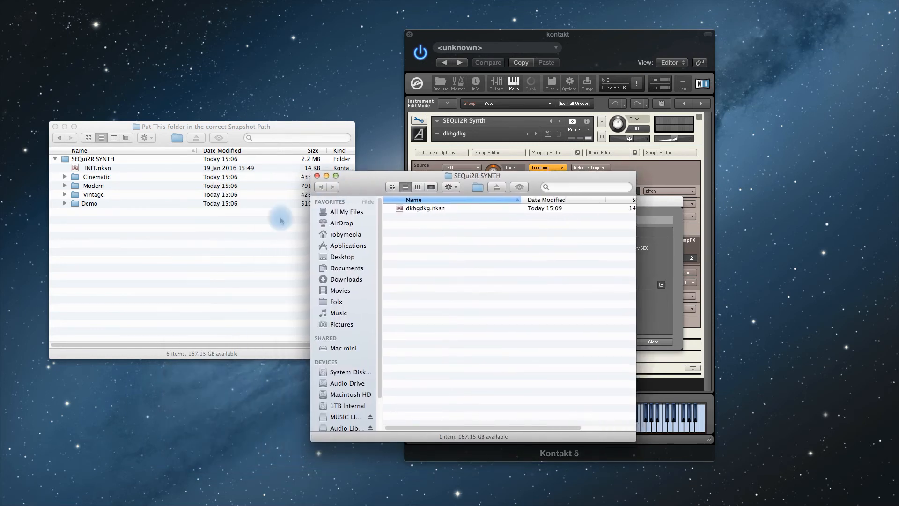
pyautogui.click(140, 262)
pyautogui.click(96, 167)
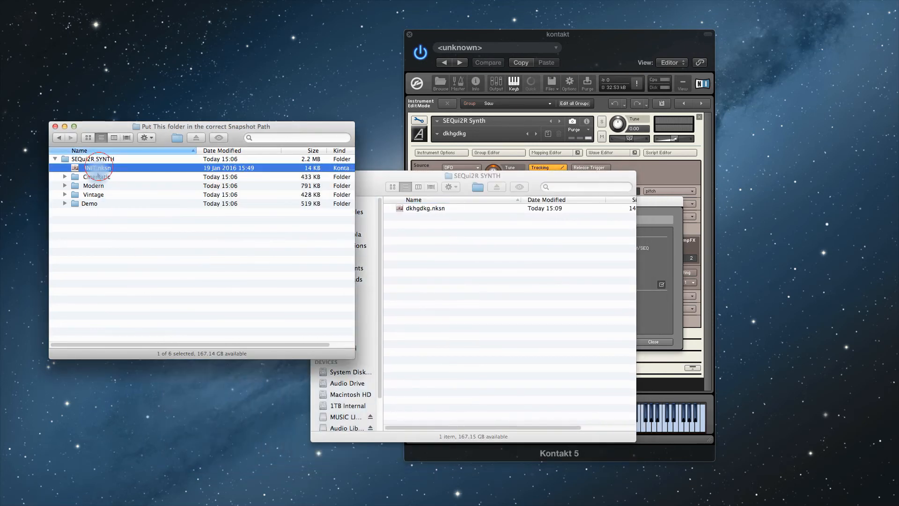
pyautogui.keyDown('shift'); pyautogui.click(89, 204); pyautogui.keyUp('shift')
pyautogui.moveTo(92, 170); pyautogui.dragTo(486, 266)
pyautogui.click(461, 302)
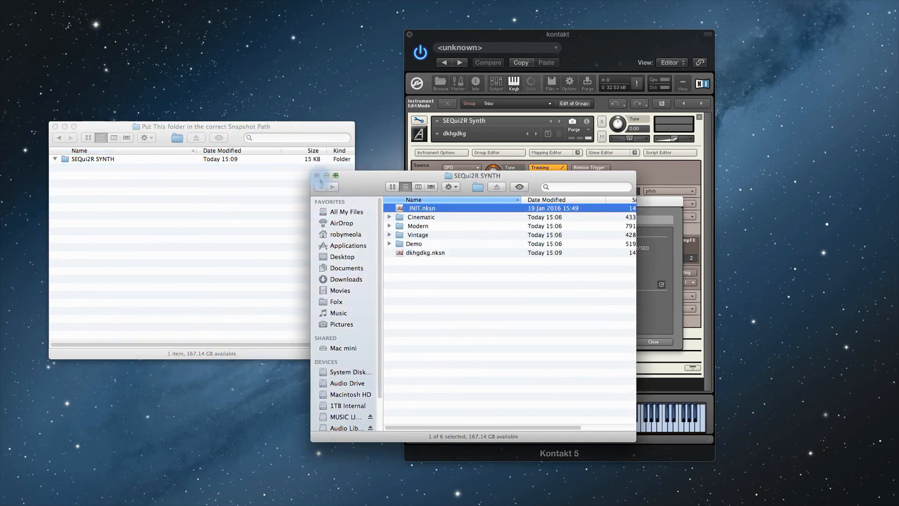
# - Close the snapshot location window and Instrument Options, returning to the instrument's performance view
pyautogui.moveTo(368, 178); pyautogui.dragTo(307, 192)
pyautogui.click(255, 189)
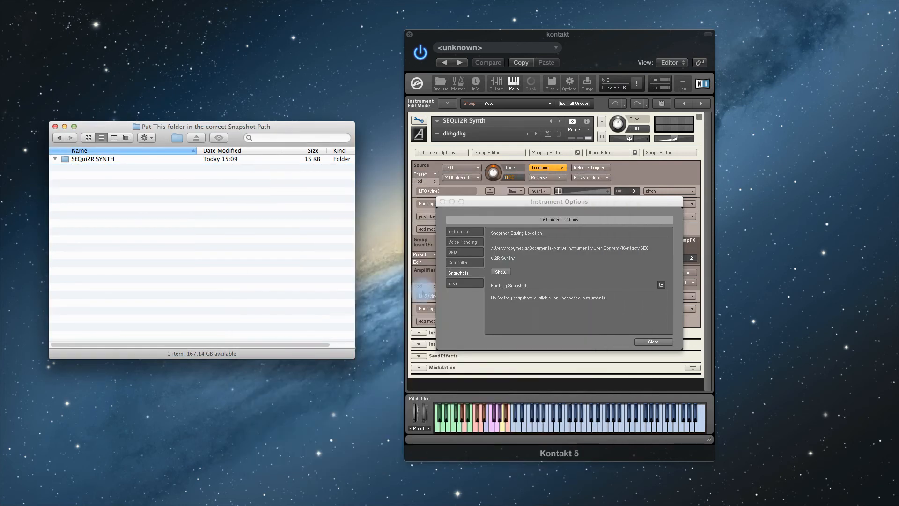
pyautogui.click(442, 202)
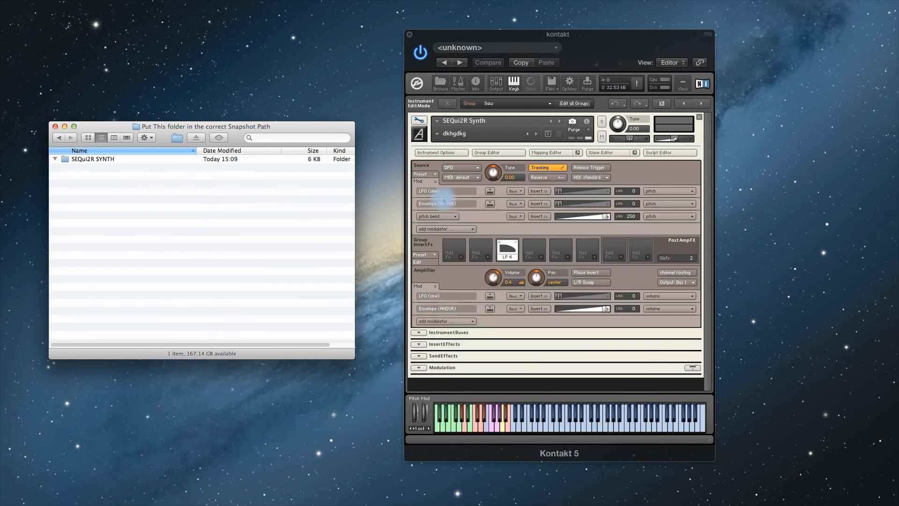
pyautogui.click(418, 120)
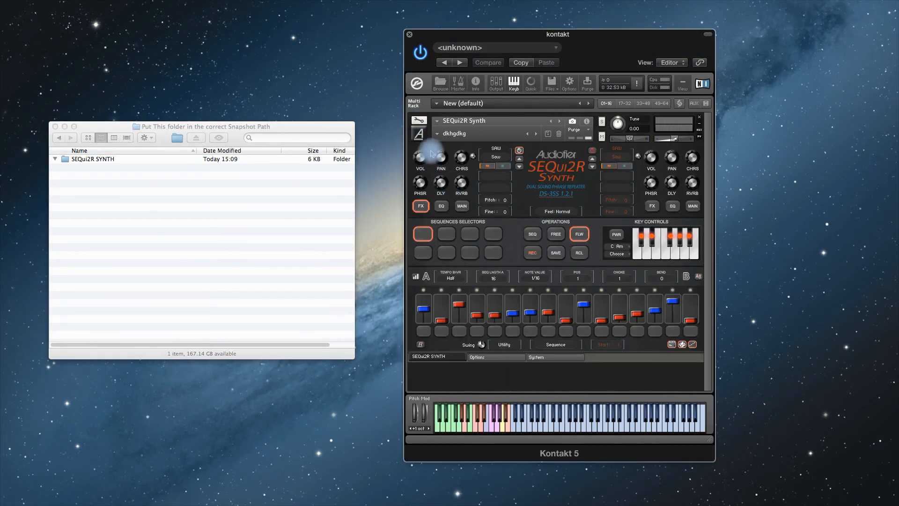
# - Open the instrument's snapshot menu to view the available snapshot categories, then close it
pyautogui.click(436, 134)
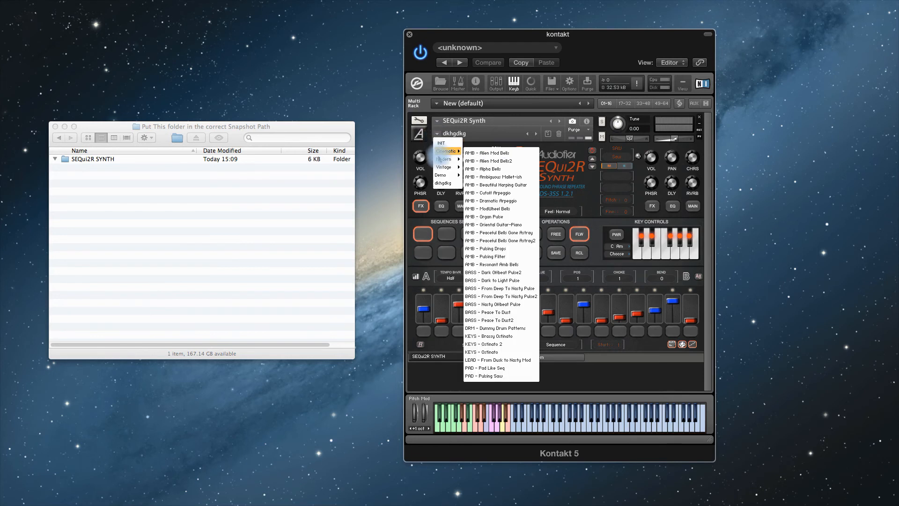
pyautogui.moveTo(442, 162)
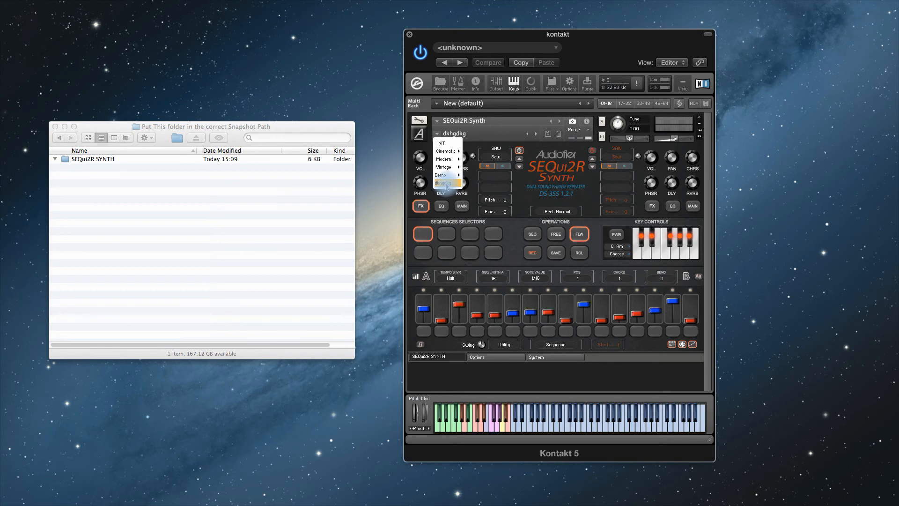
pyautogui.click(517, 182)
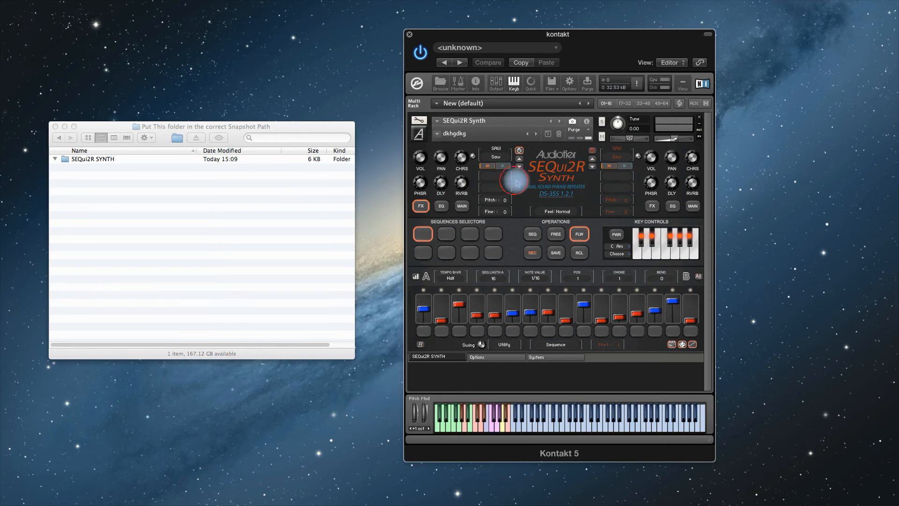
# - Reveal the snapshot saving location from Instrument Options and move the dkhgdkg.nksn test snapshot to the Trash
pyautogui.click(419, 120)
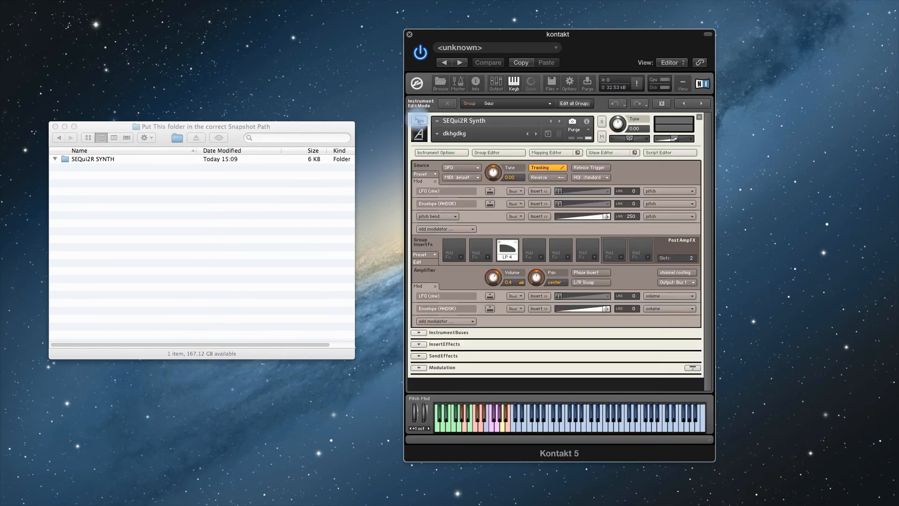
pyautogui.click(438, 152)
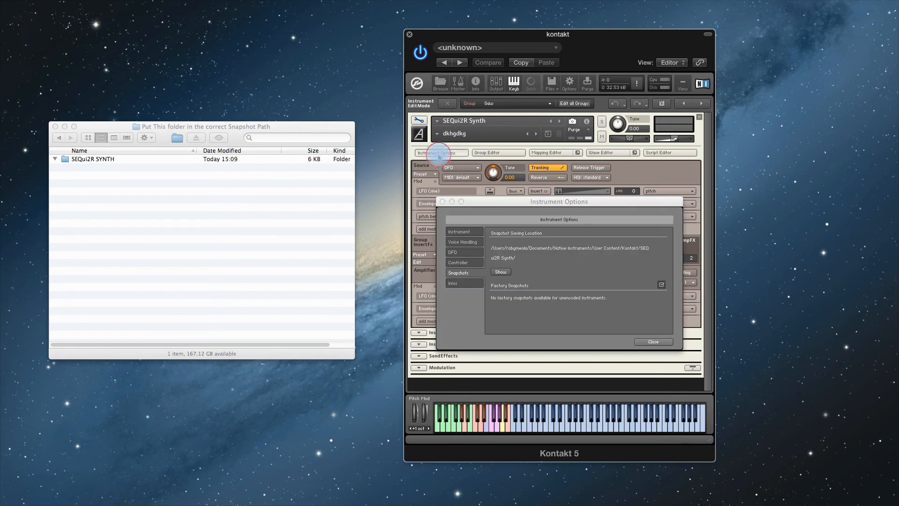
pyautogui.click(498, 273)
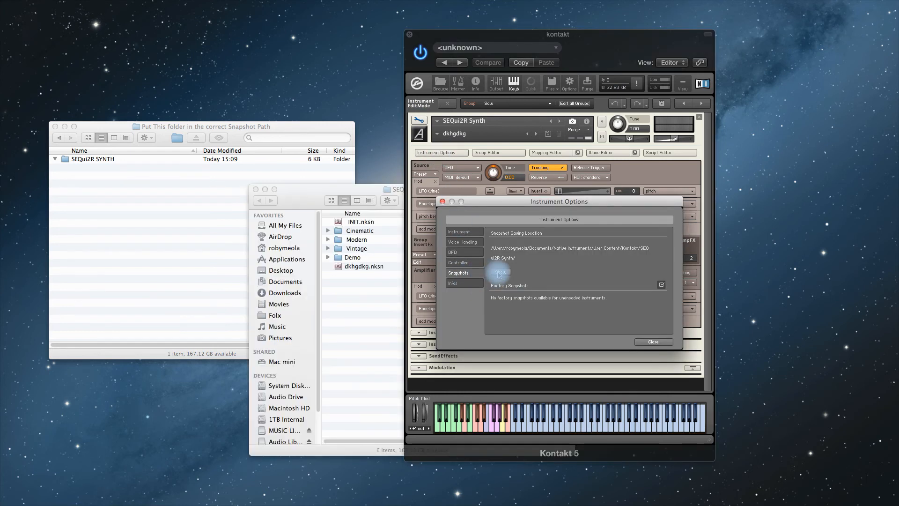
pyautogui.click(360, 267)
pyautogui.rightClick(361, 270)
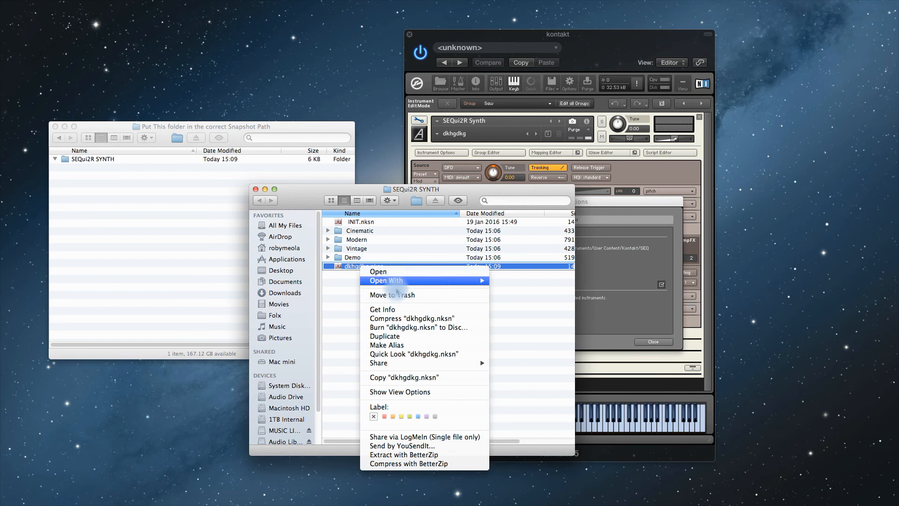
pyautogui.click(392, 289)
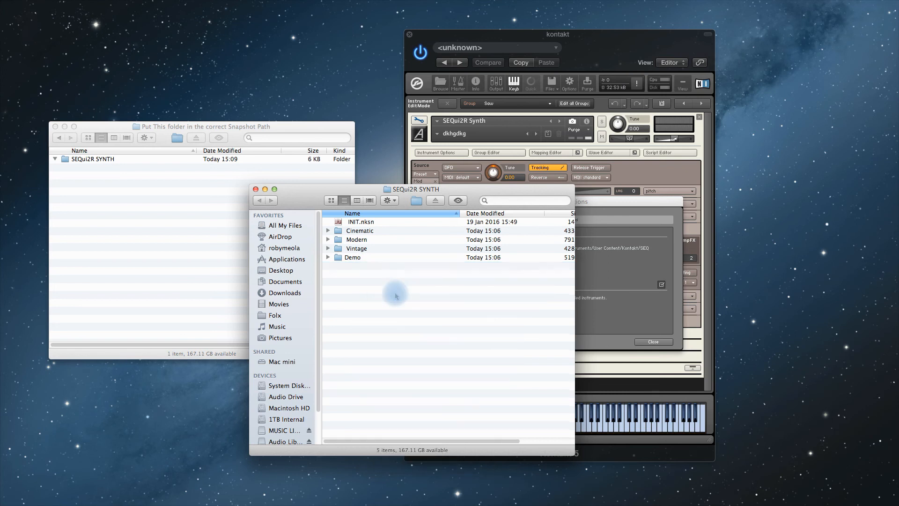
# - Close the Finder window and Instrument Options, and leave edit mode for the performance view
pyautogui.click(255, 189)
pyautogui.click(442, 201)
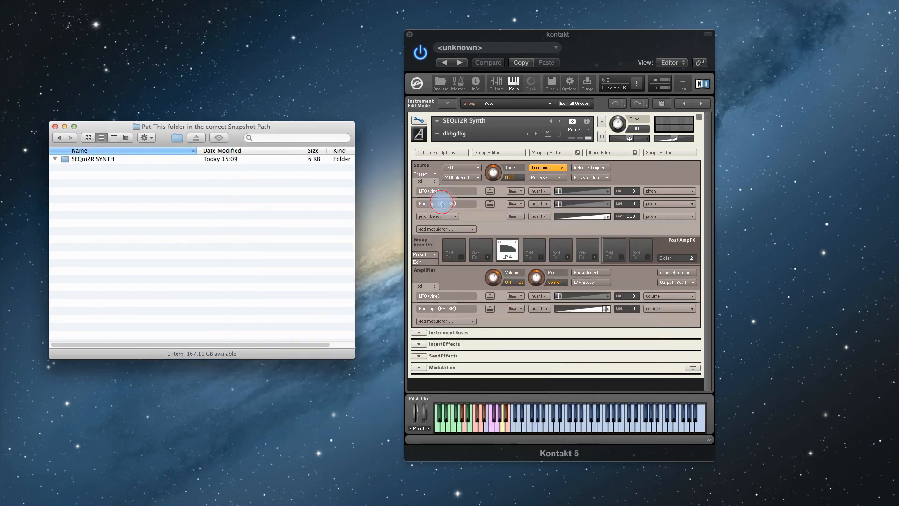
pyautogui.click(420, 120)
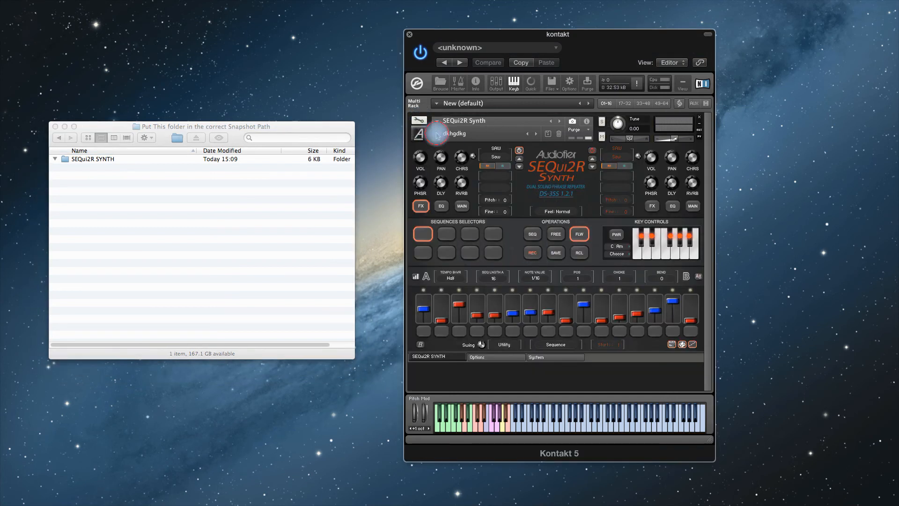
# - Load the Cinematic snapshot AMB - Alien Mod Bells
pyautogui.click(436, 134)
pyautogui.moveTo(443, 167)
pyautogui.moveTo(447, 151)
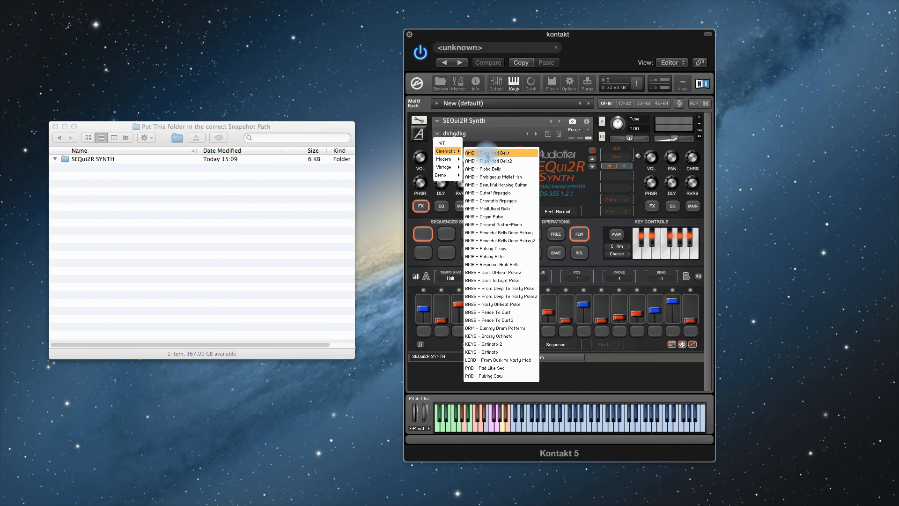
pyautogui.click(487, 153)
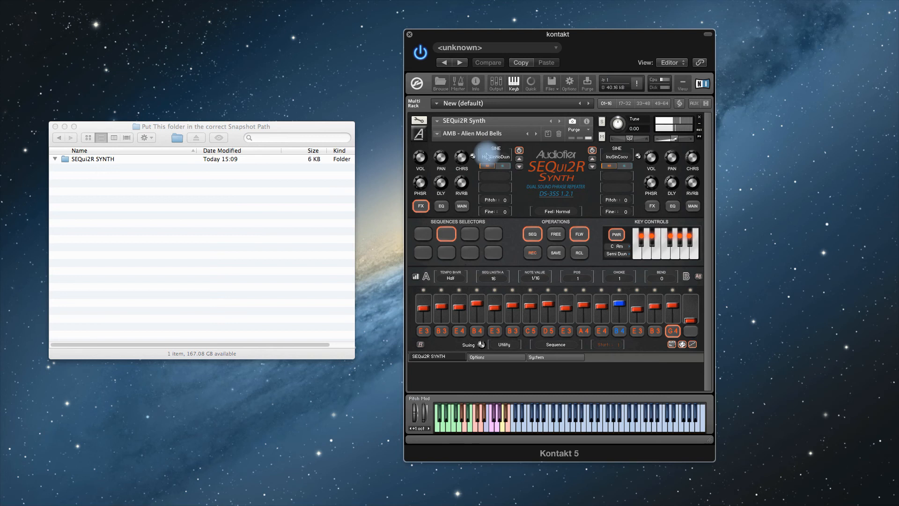
# - Load the Demo snapshot BONUS - arpeggio bass
pyautogui.click(437, 134)
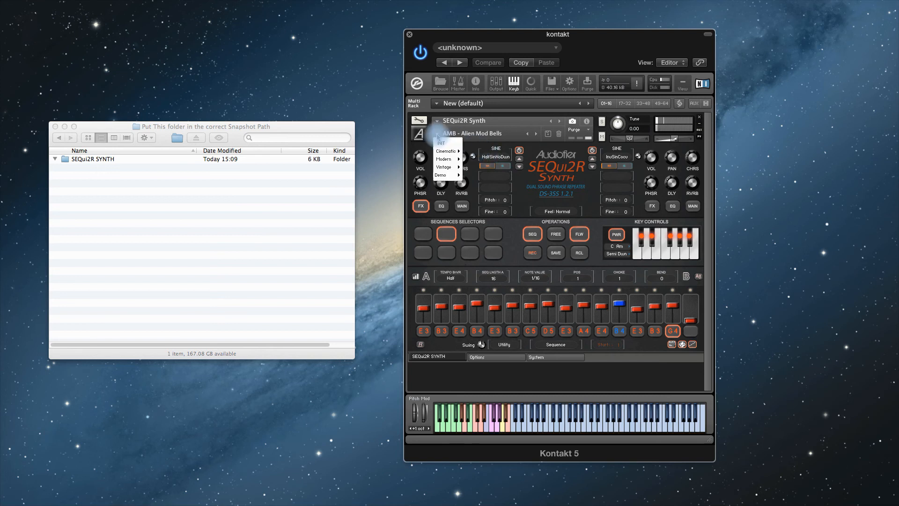
pyautogui.moveTo(442, 153)
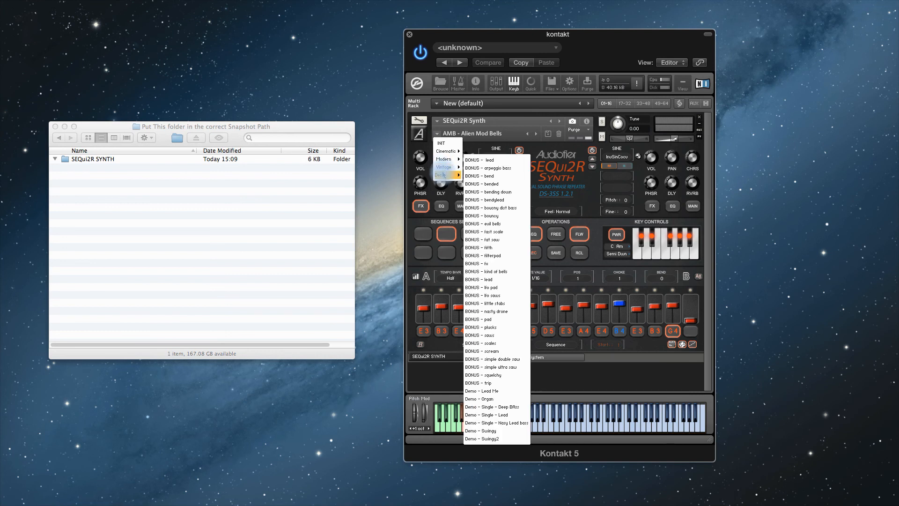
pyautogui.click(485, 169)
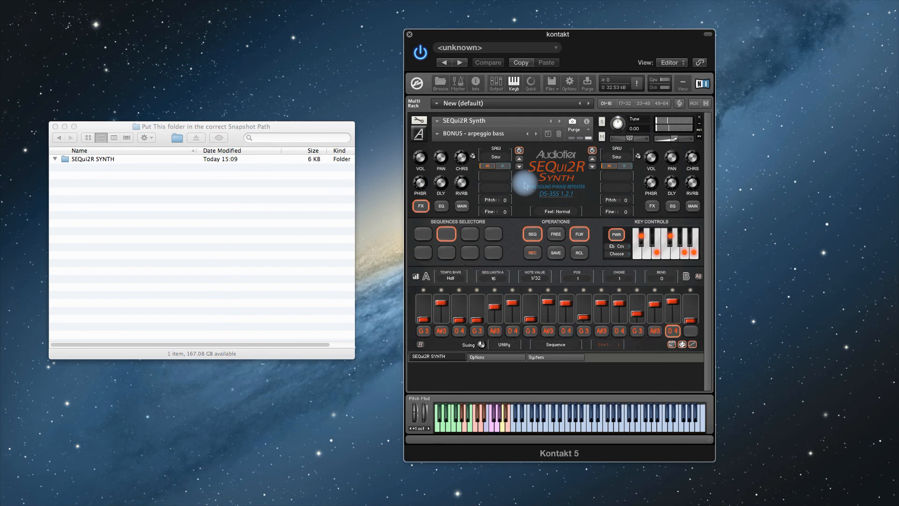
# - Load the BONUS - bended snapshot from the snapshot menu
pyautogui.click(437, 133)
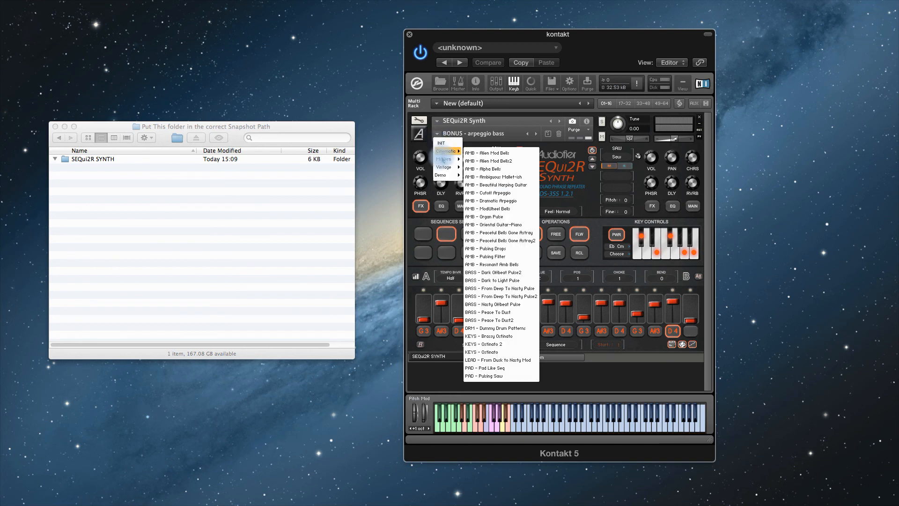
pyautogui.moveTo(443, 167)
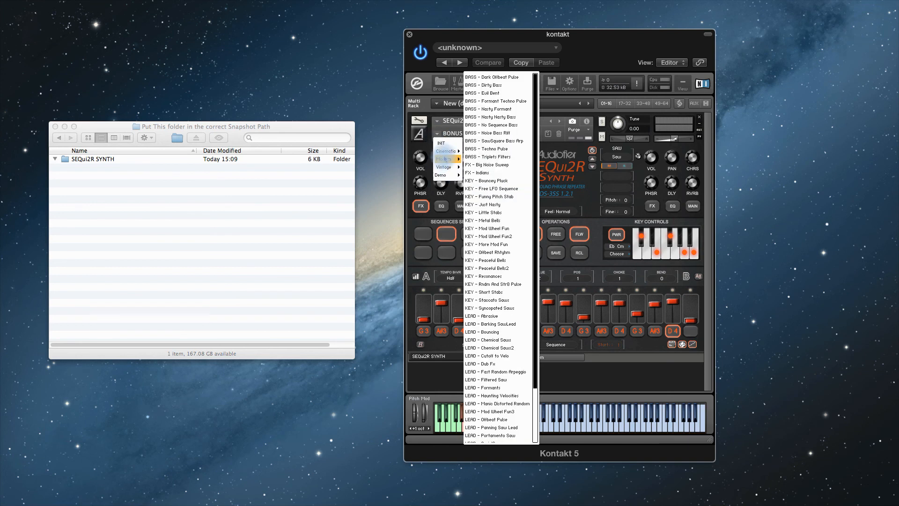
pyautogui.click(485, 177)
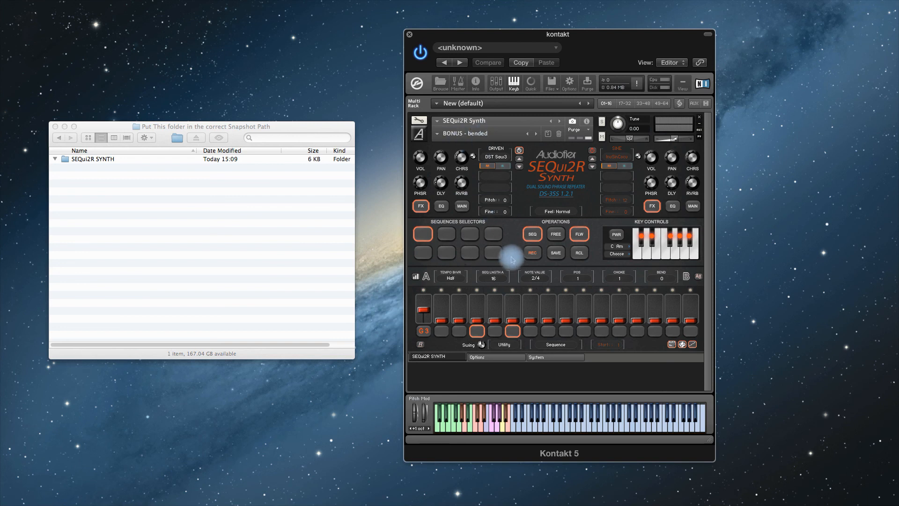
# - Open the snapshot menu to browse the Demo snapshots, then close it
pyautogui.click(437, 133)
pyautogui.moveTo(441, 175)
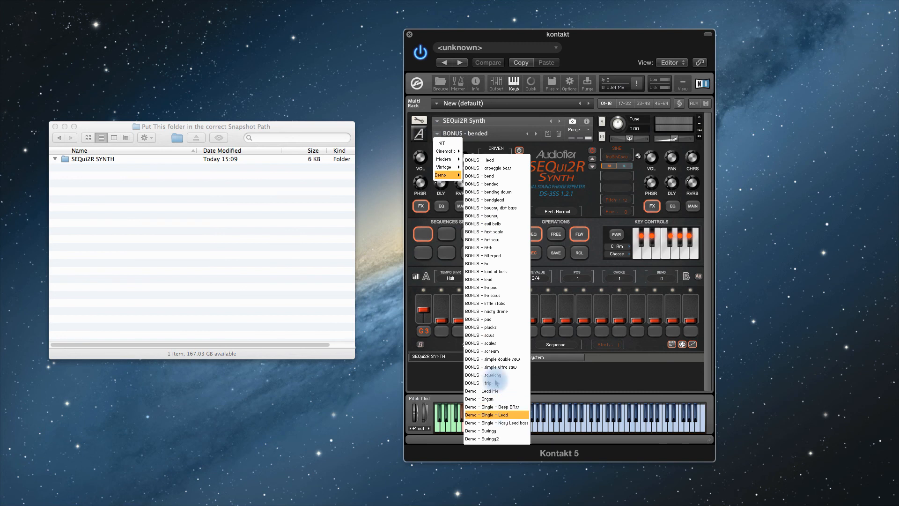
pyautogui.click(539, 207)
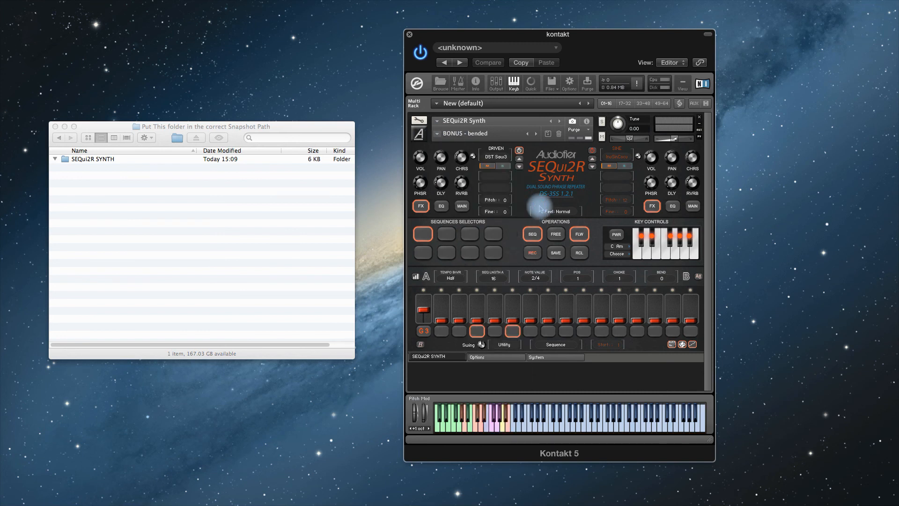